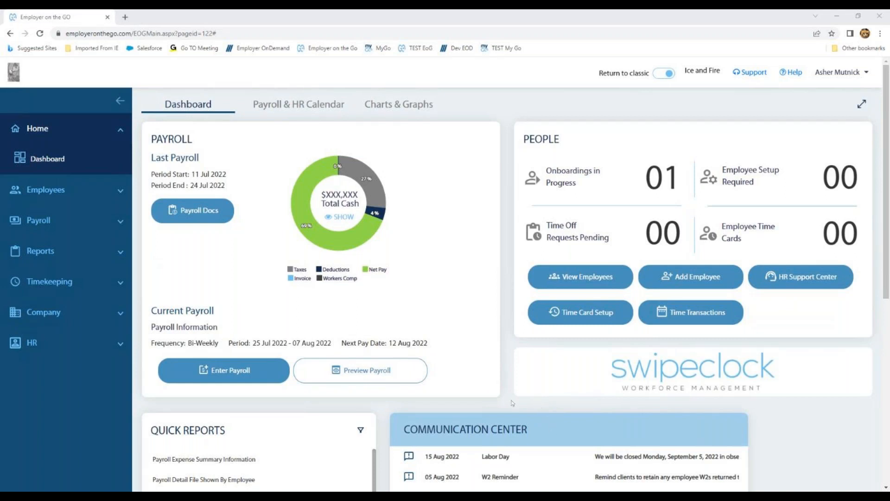
- In the Enter Payroll setup, enable Pay Numbers for Secondary Checks and the 022 Bonus earning code, and save
left_click(223, 371)
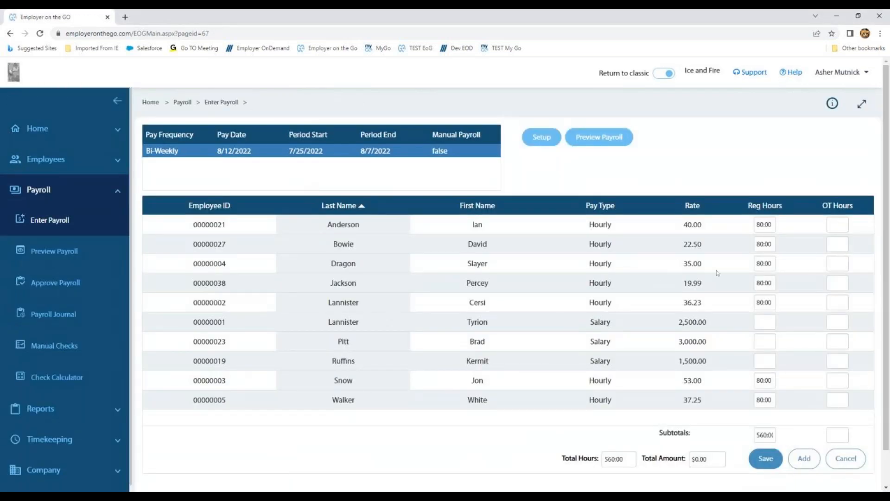
left_click(538, 145)
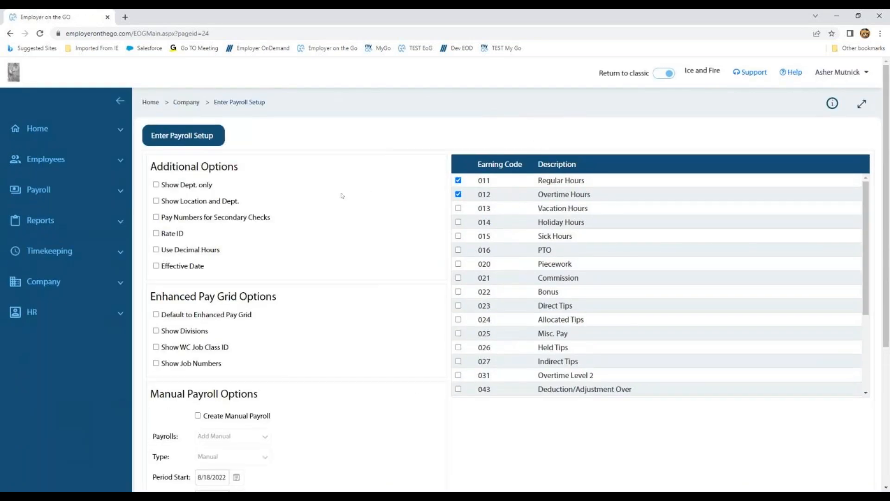
left_click(159, 221)
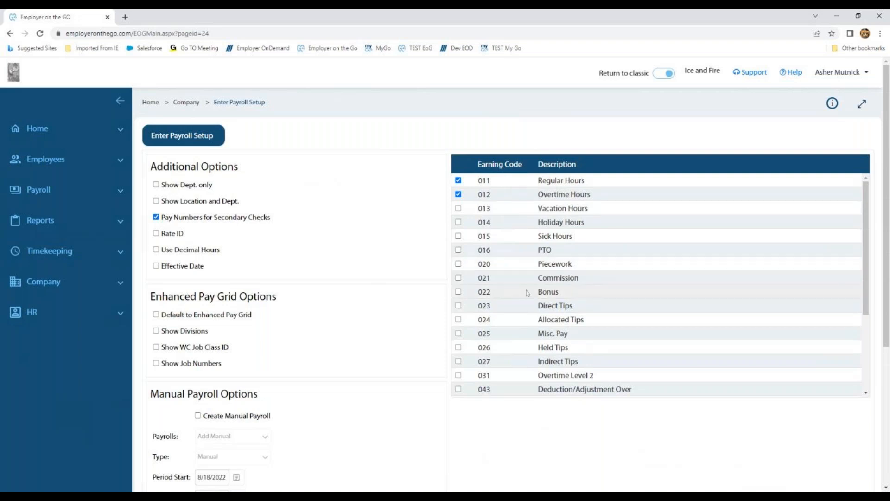
scroll(693, 427, "down", 5)
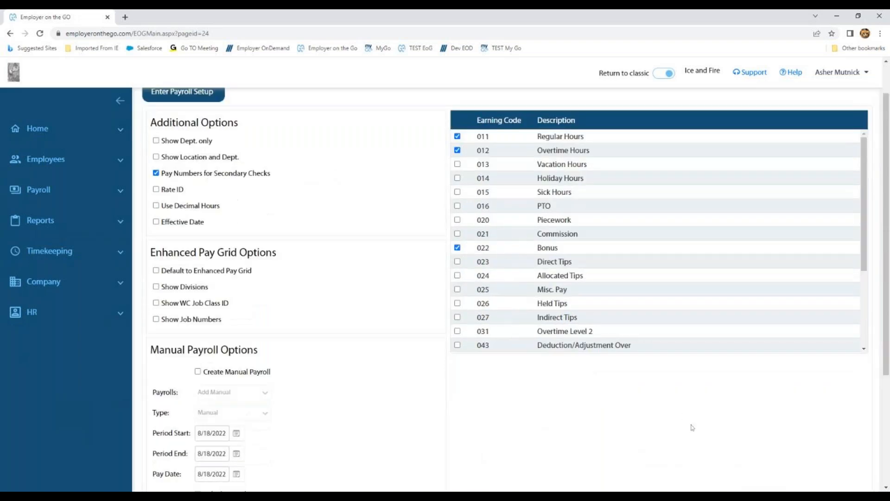
left_click(787, 443)
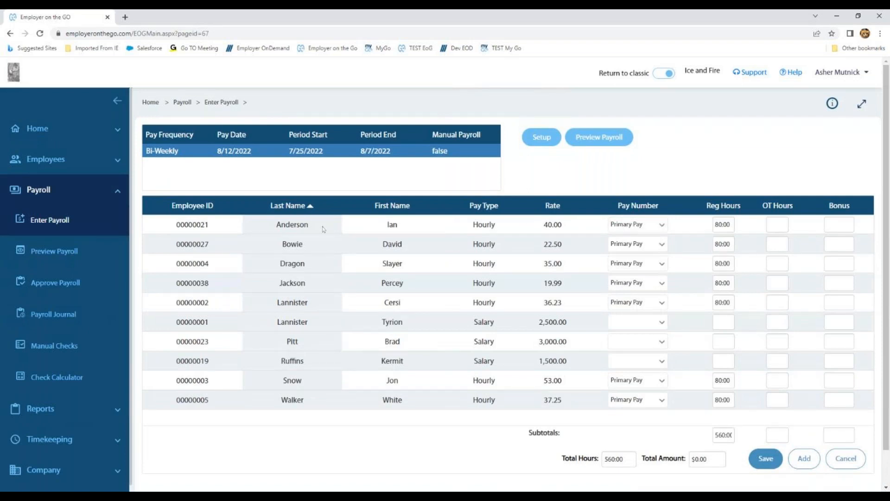
- Add a second pay line for the first employee in the payroll grid with pay number "1 - with Deductions"
left_click(579, 225)
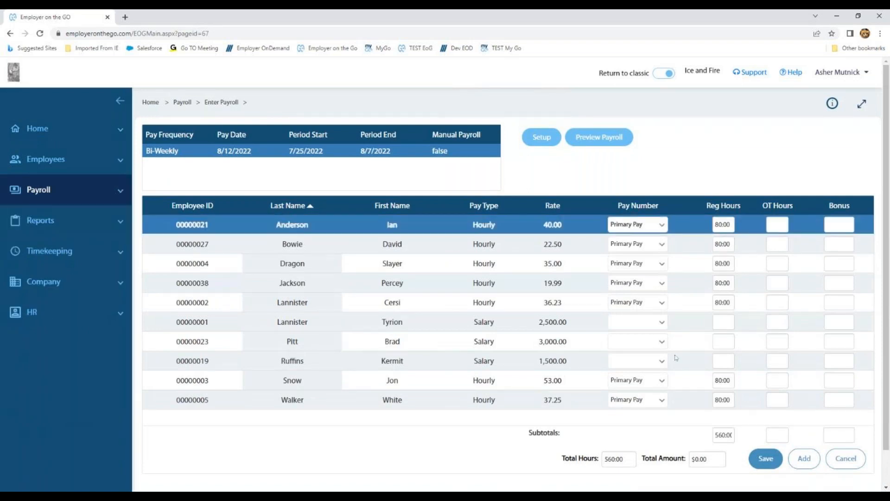
left_click(804, 457)
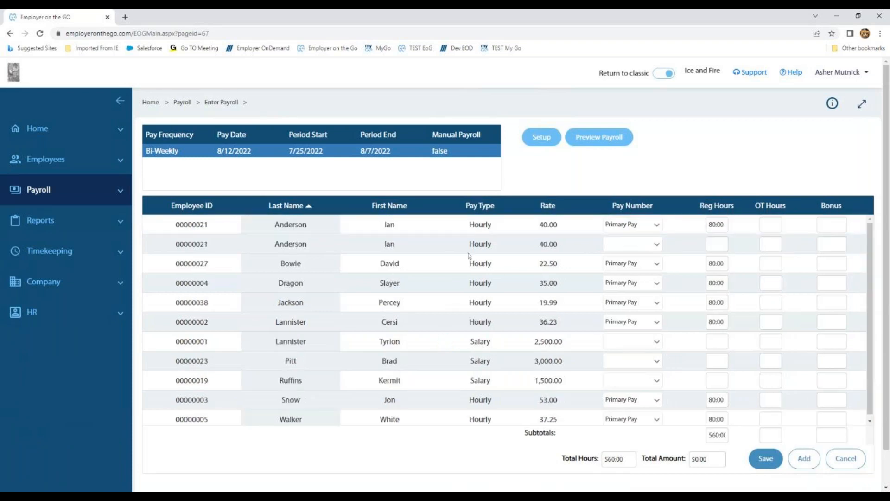
left_click(654, 245)
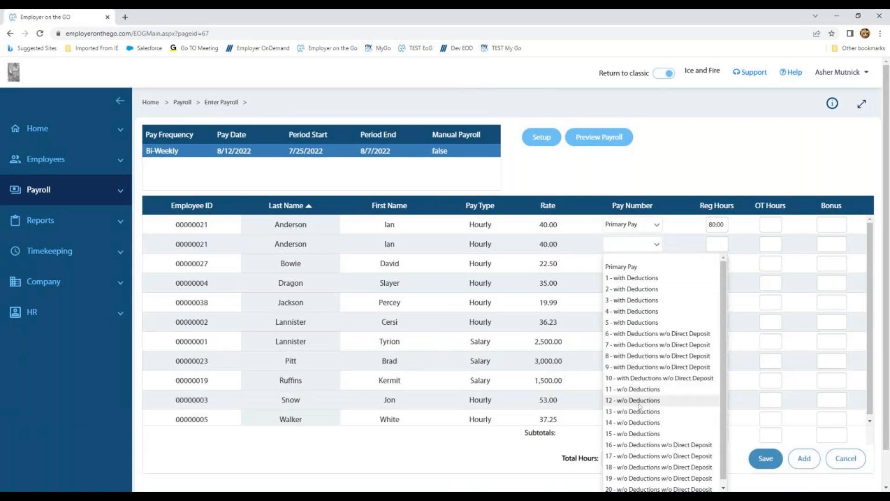
scroll(640, 407, "down", 1)
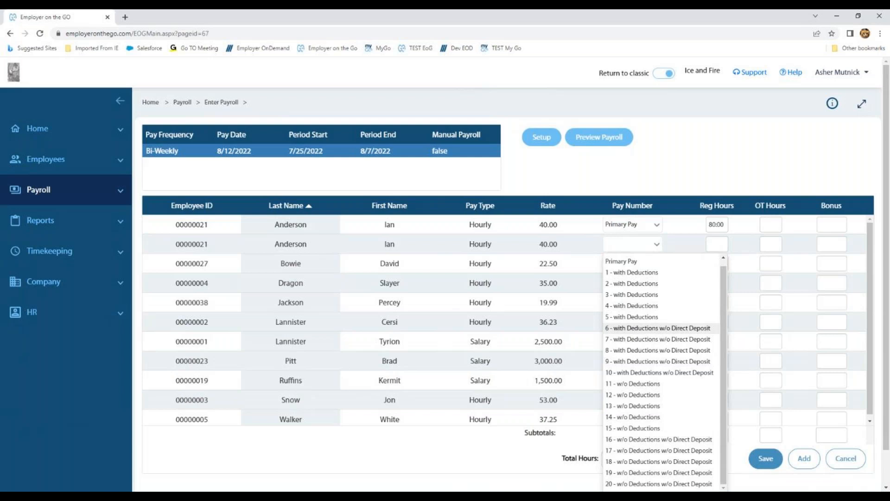
scroll(639, 327, "down", 1)
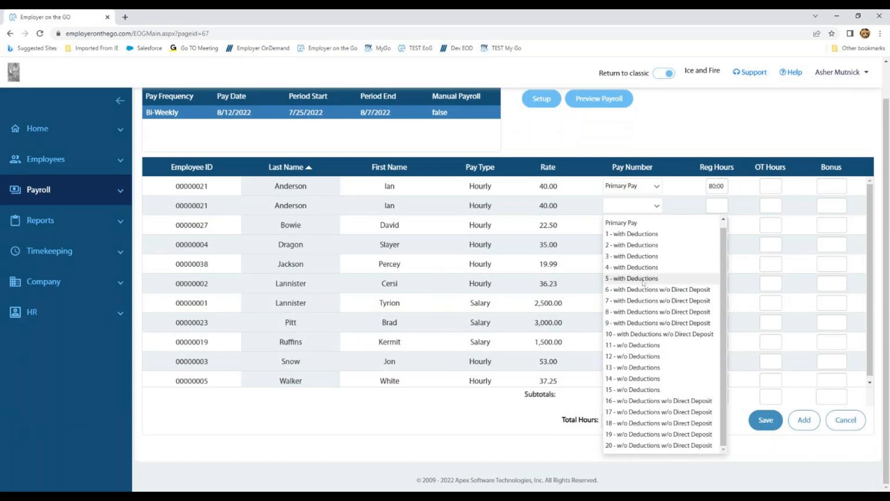
left_click(639, 238)
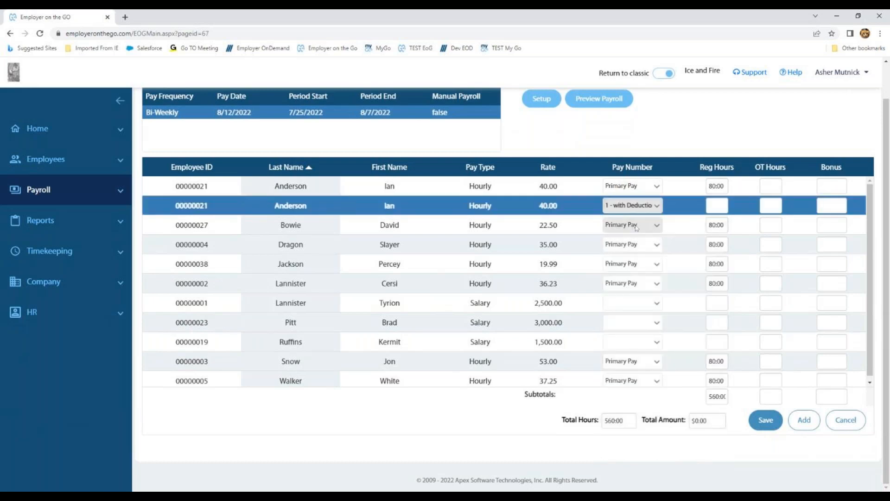
- Enter a bonus of 1,000.00 on the employee's secondary check line and save the payroll entries
left_click(819, 205)
type("1")
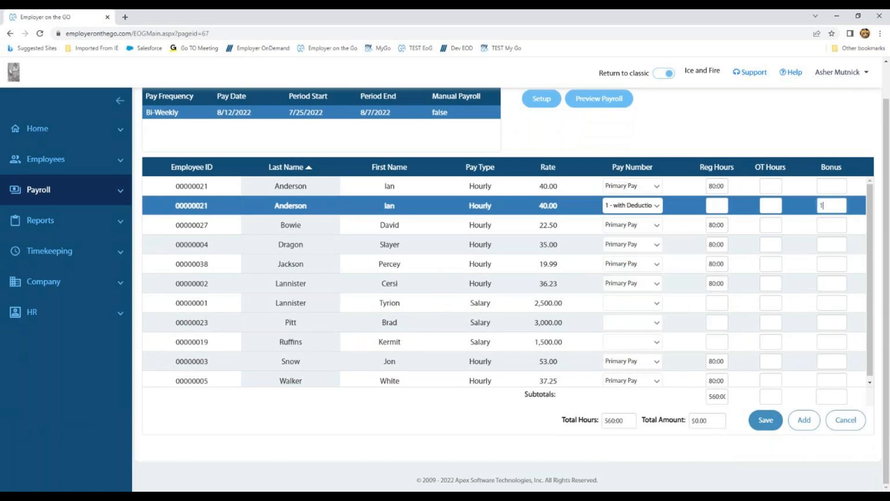
type("000.00")
left_click(769, 423)
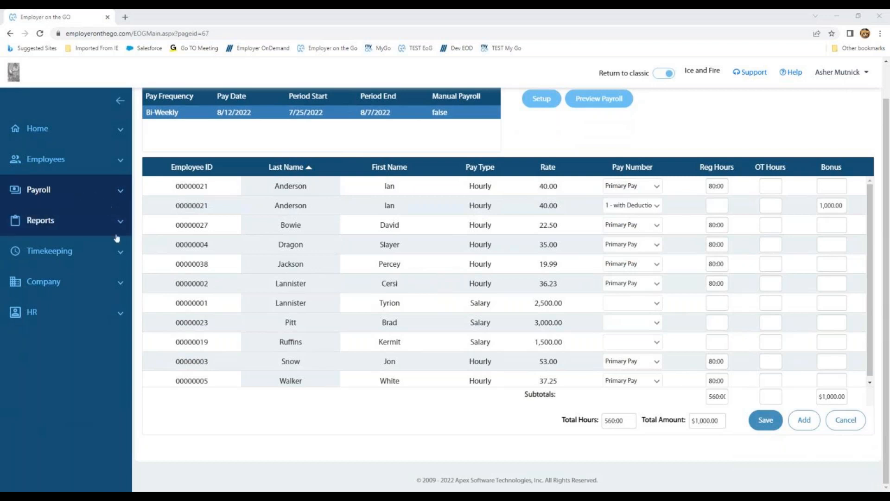
- In the timekeeping transactions, override the taxes on the 022 - Bonus transaction with 22% federal and 25.00 state, and save
left_click(118, 250)
left_click(61, 313)
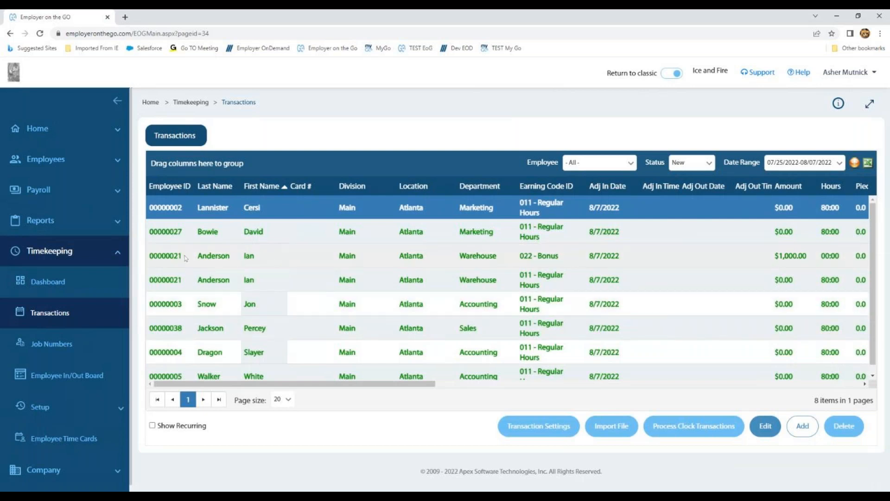
left_click(540, 257)
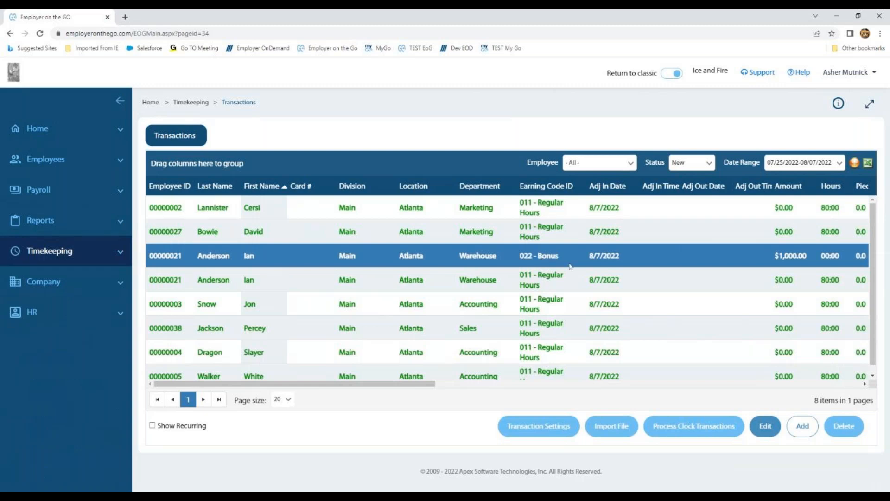
left_click_drag(427, 384, 851, 402)
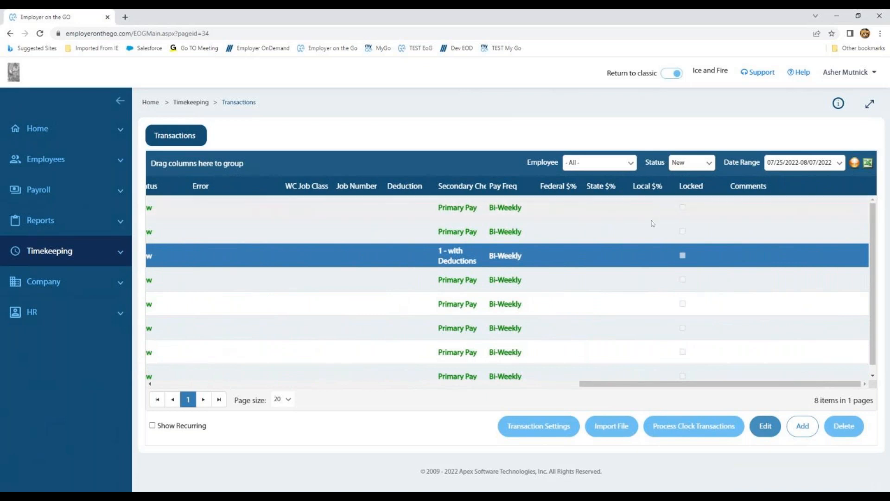
left_click(766, 427)
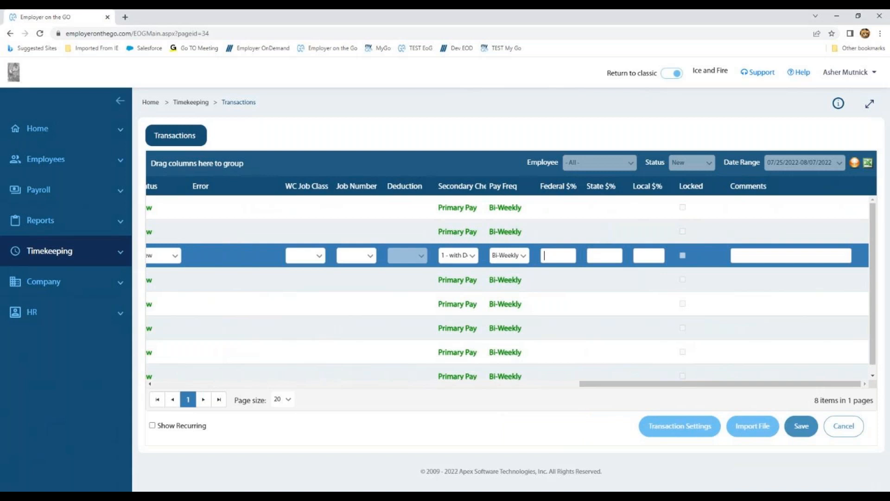
type("22%")
type("25.00")
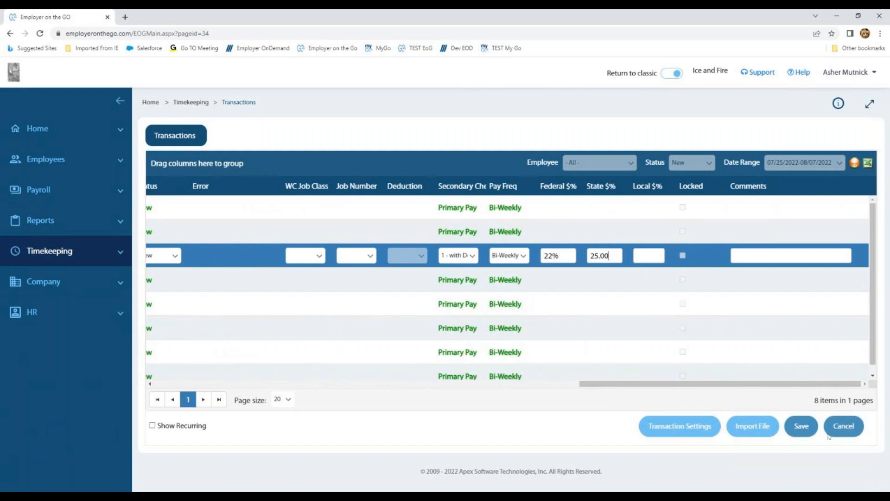
left_click(798, 432)
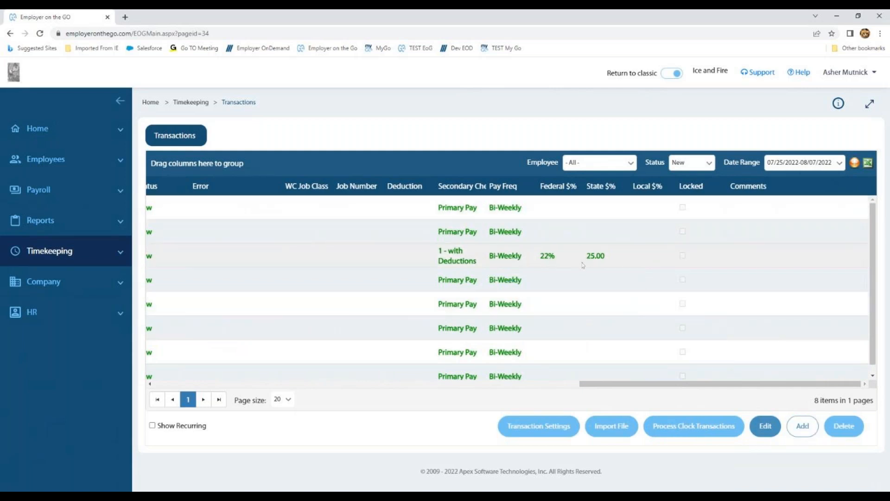
left_click(367, 251)
left_click_drag(601, 385, 172, 383)
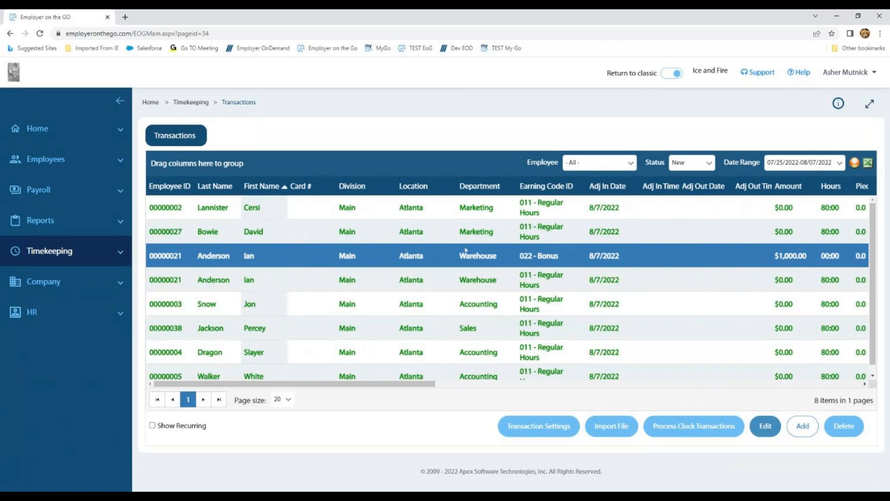
- Build the payroll preview for the 8/12/2022 pay date and open the preview report
left_click(51, 189)
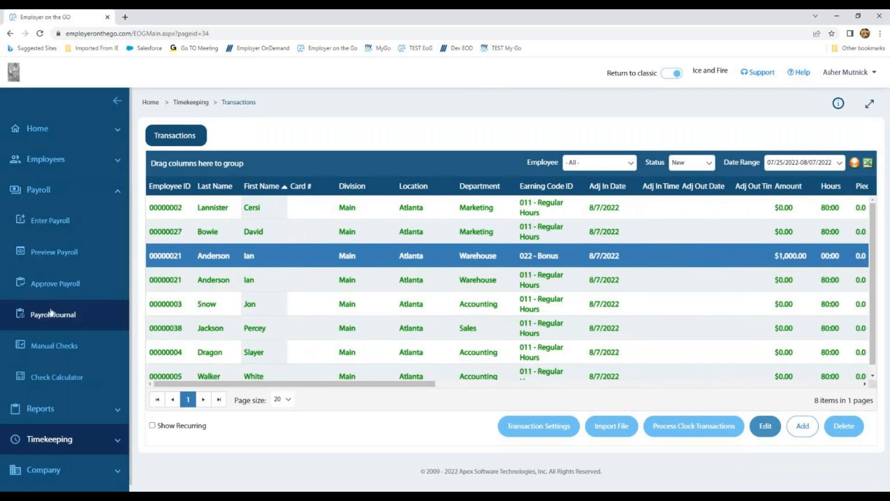
left_click(60, 252)
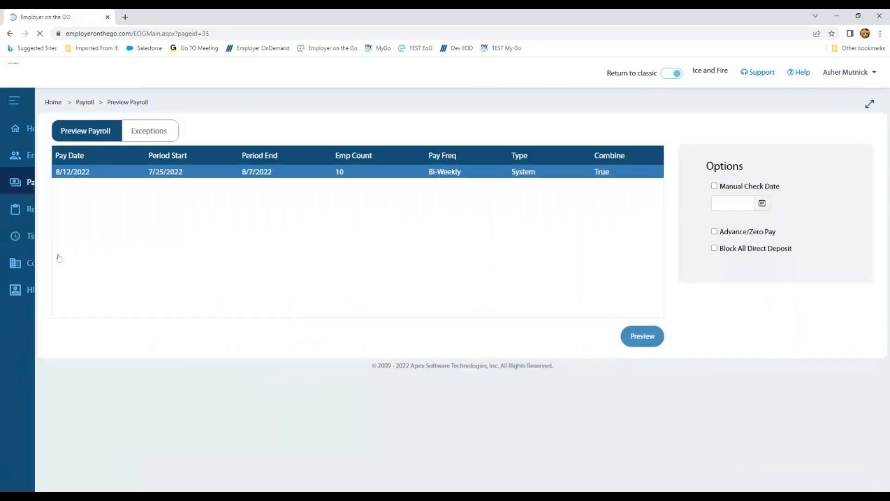
left_click(667, 341)
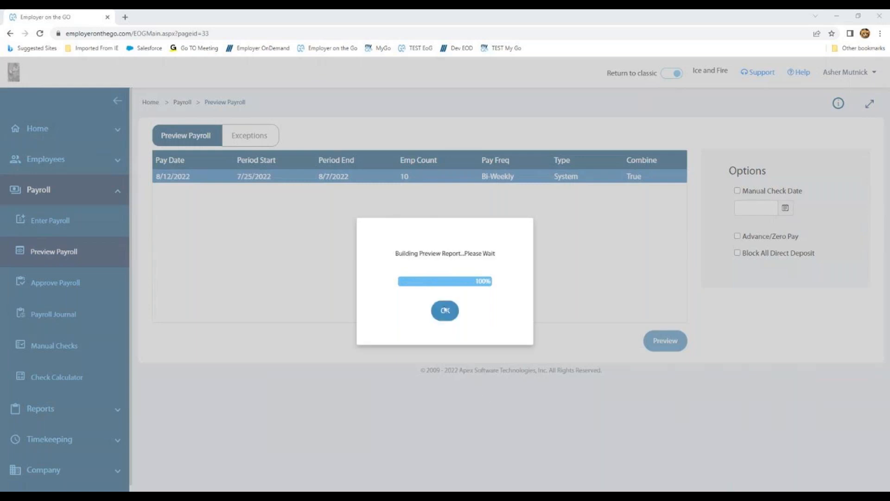
left_click(444, 311)
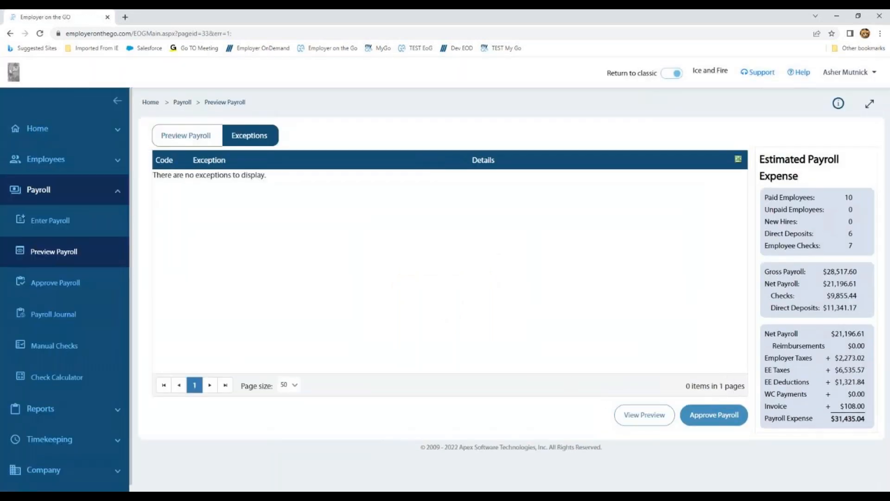
left_click(644, 414)
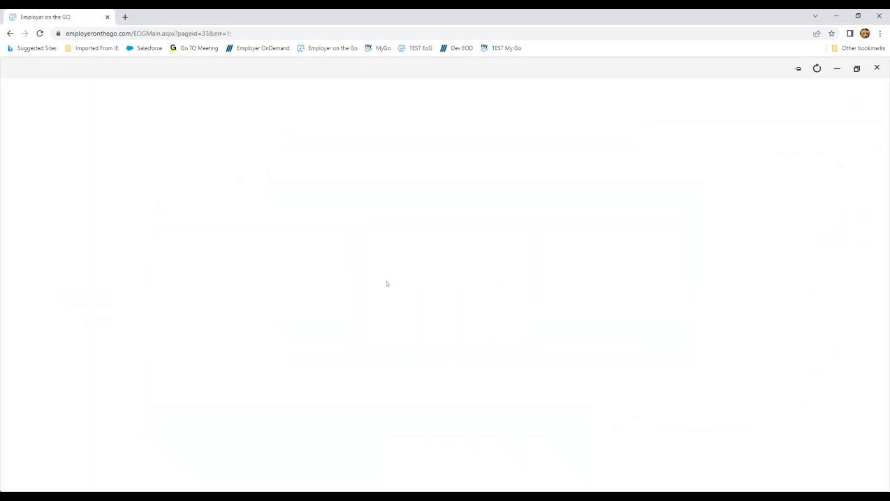